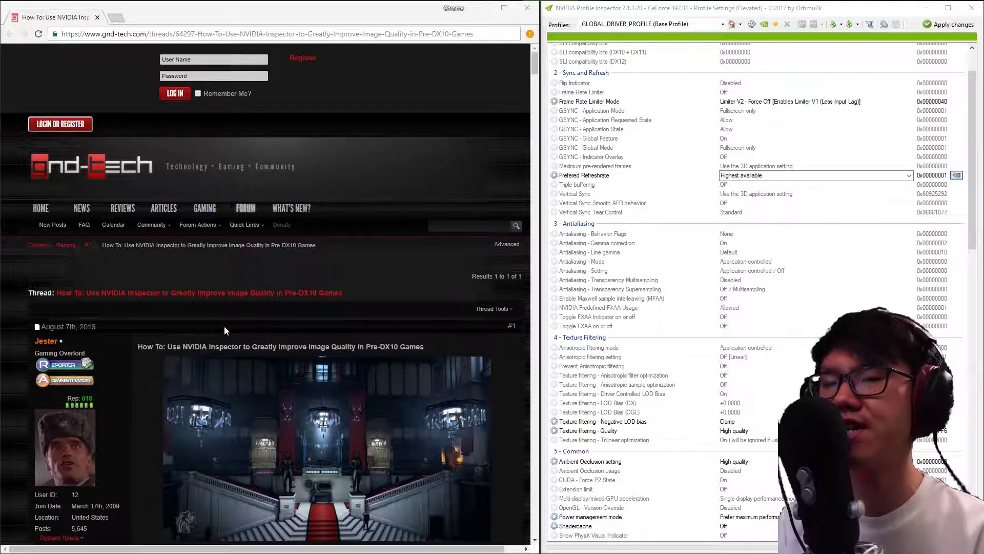
Scroll the gnd-tech guide to its Procedure section with the nvidiaProfileInspector screenshot.
scroll(154, 339, "down", 2)
scroll(154, 342, "down", 2)
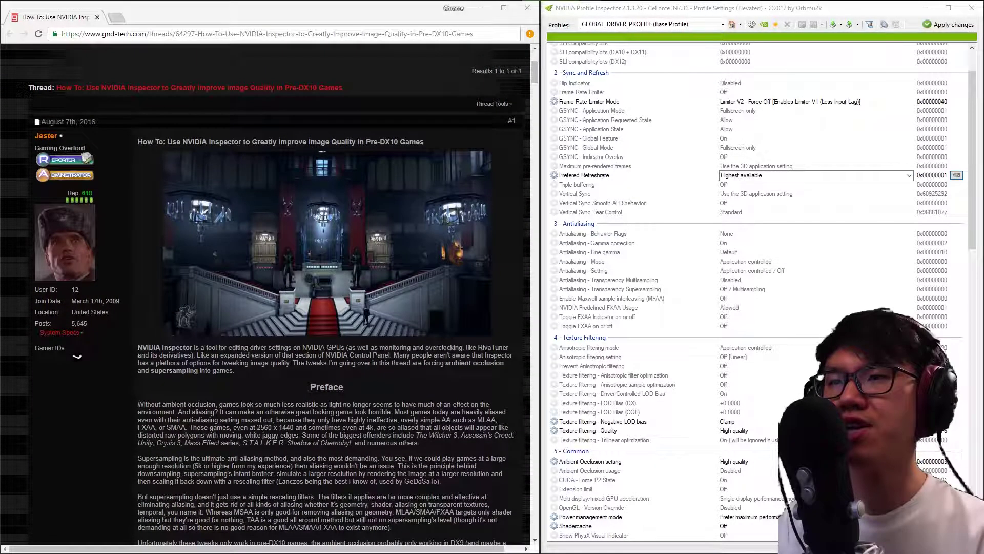
scroll(122, 384, "down", 6)
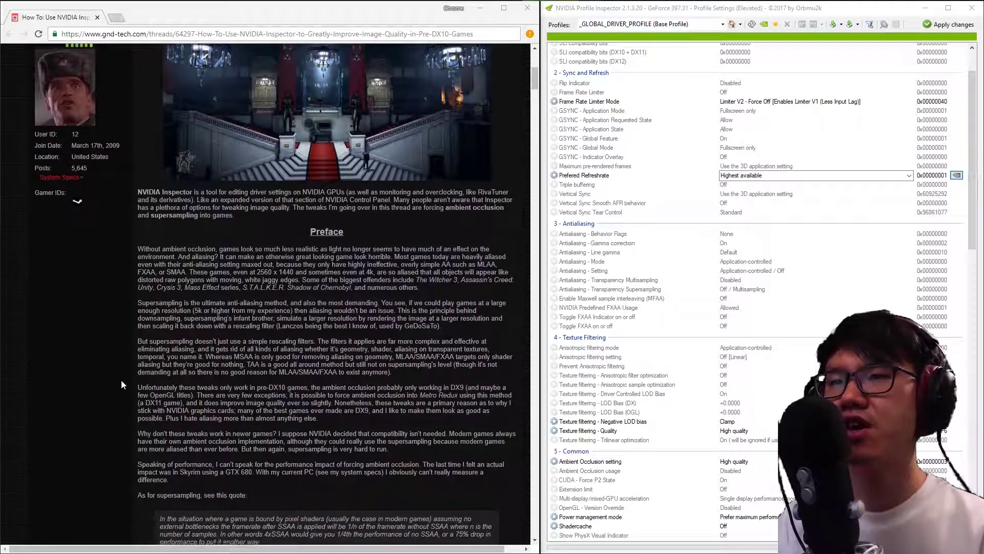
scroll(121, 384, "up", 4)
scroll(121, 384, "up", 2)
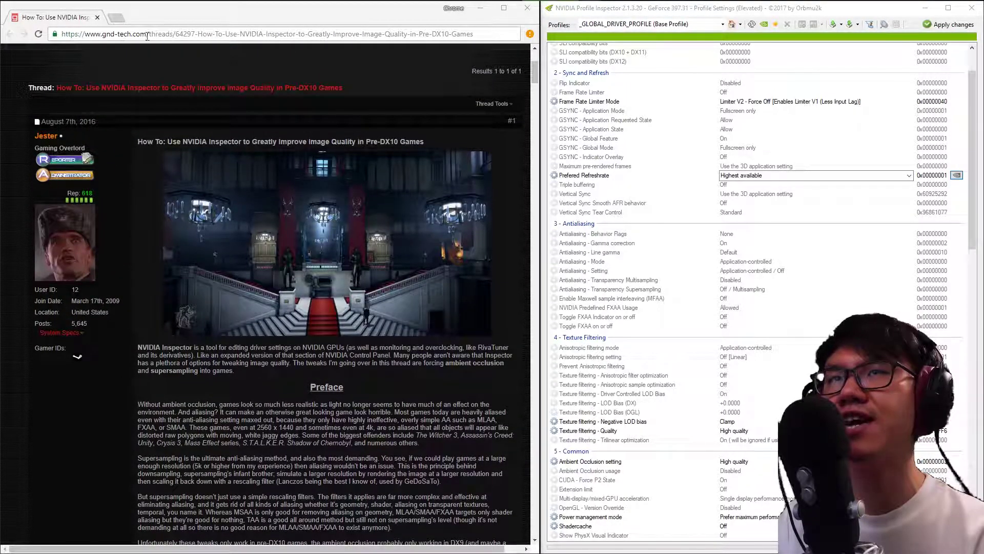
scroll(182, 303, "down", 8)
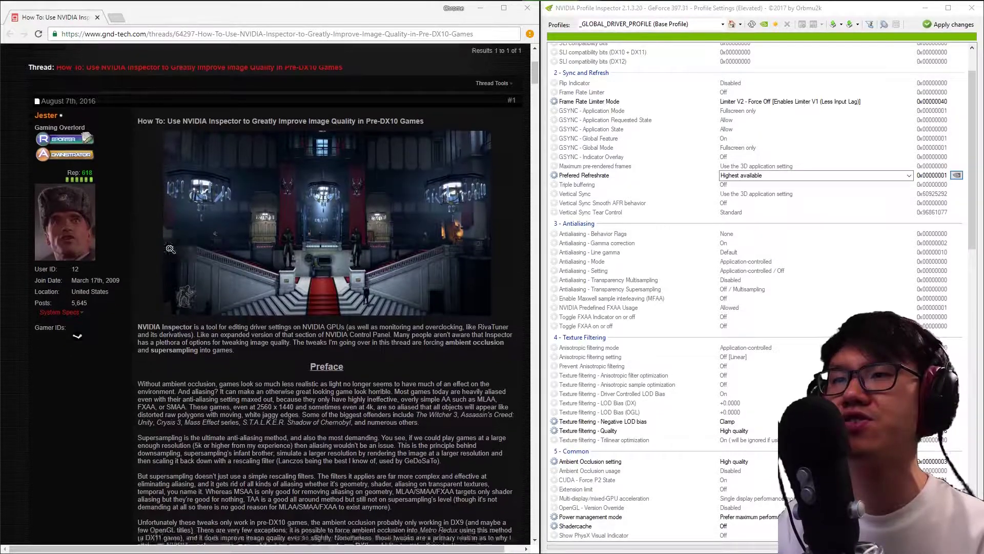
scroll(114, 310, "down", 1)
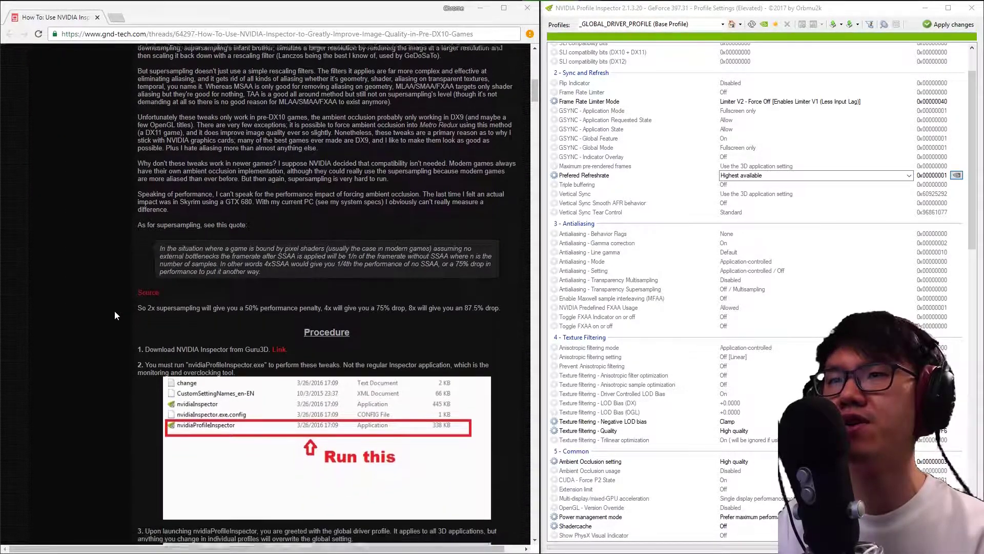
scroll(129, 295, "down", 3)
scroll(128, 295, "down", 1)
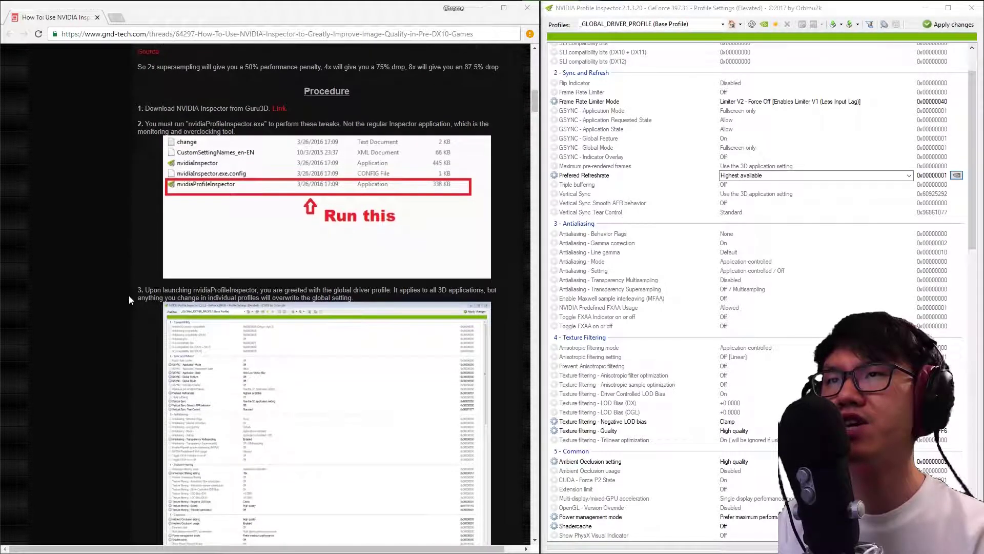
scroll(124, 272, "up", 1)
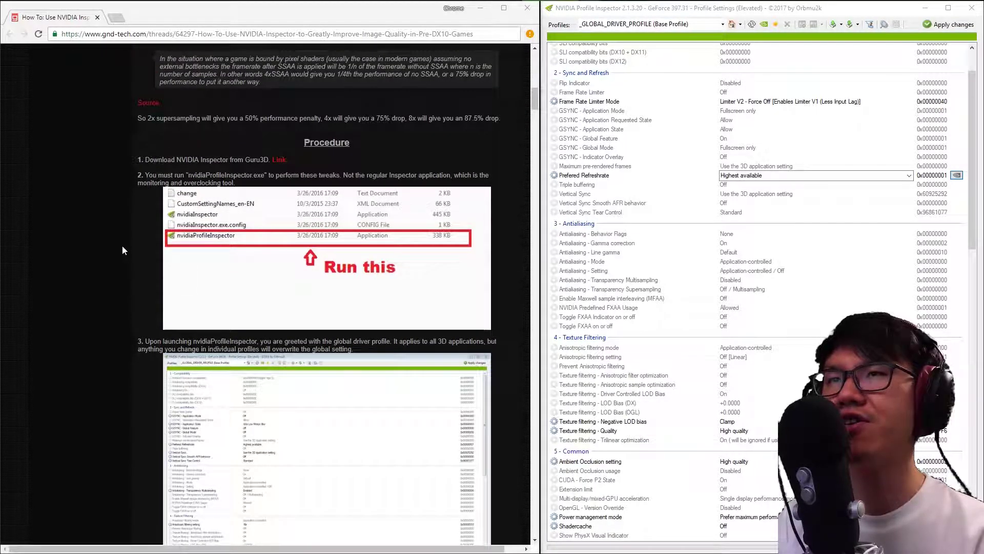
scroll(122, 247, "up", 1)
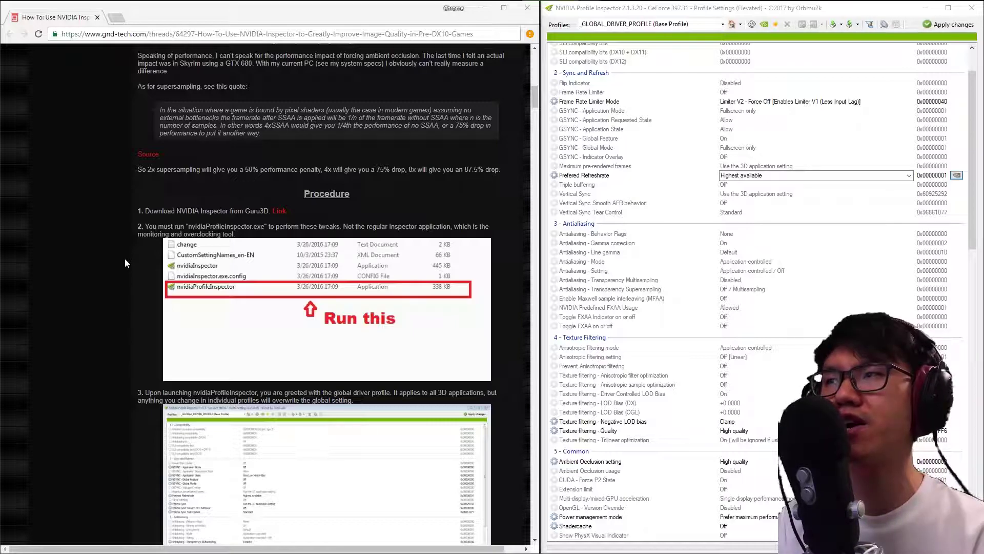
left_click(124, 262)
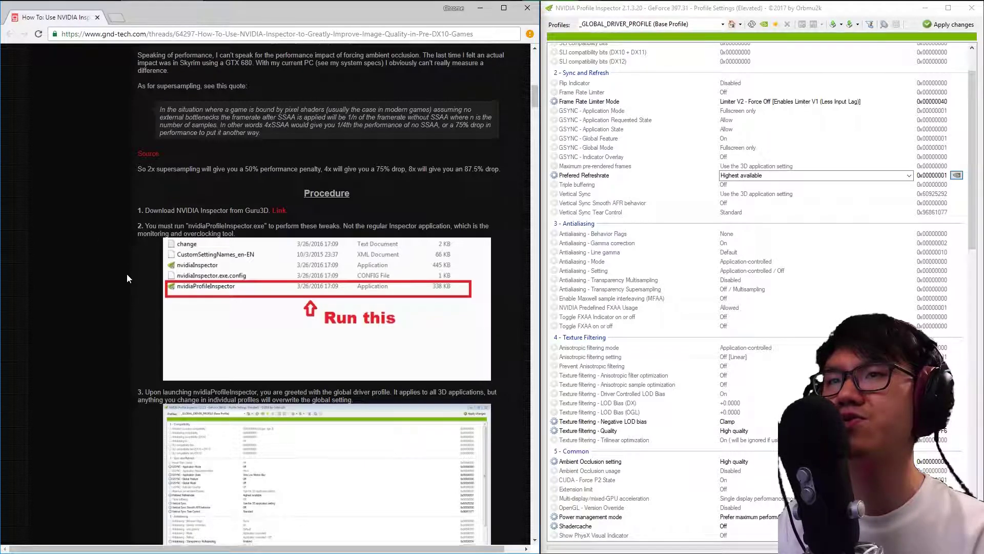
Check the global profile's Prefered Refreshrate setting in Profile Inspector.
scroll(127, 272, "down", 2)
scroll(126, 278, "down", 7)
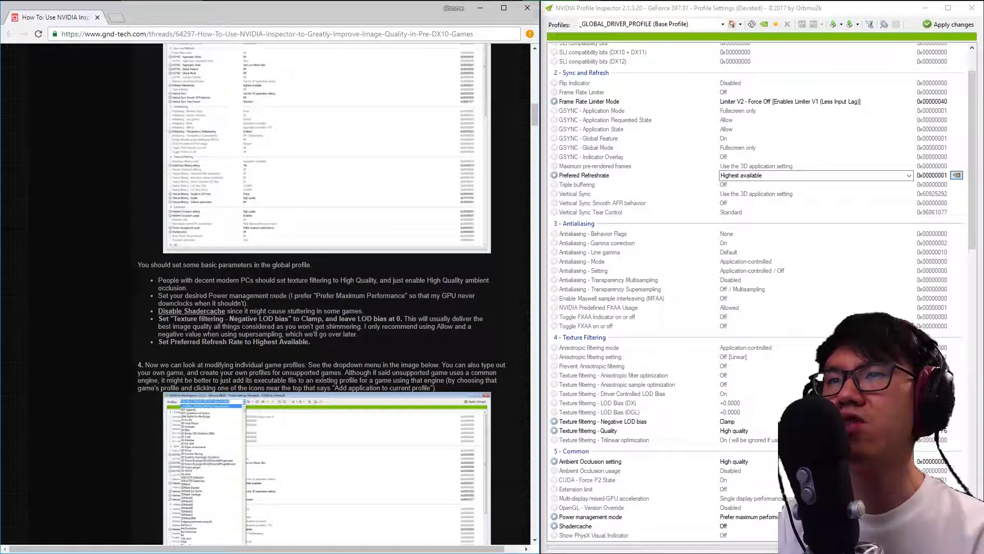
scroll(508, 279, "up", 1)
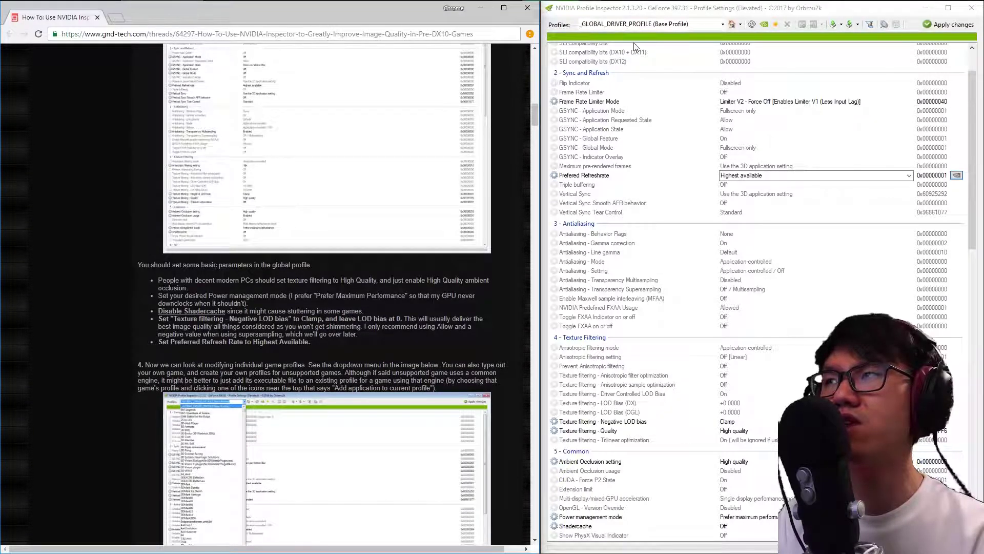
left_click(594, 176)
scroll(666, 293, "up", 1)
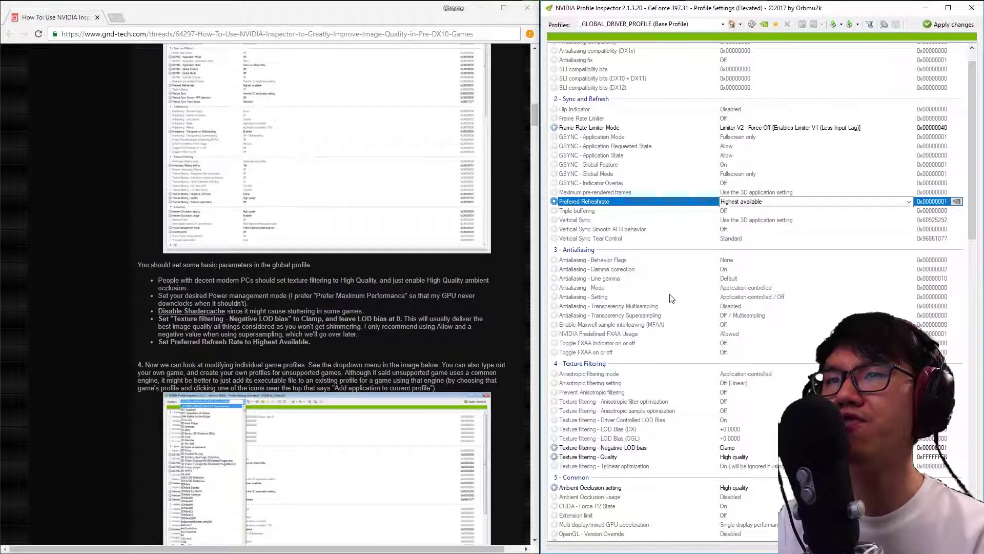
scroll(671, 299, "up", 1)
scroll(669, 311, "down", 2)
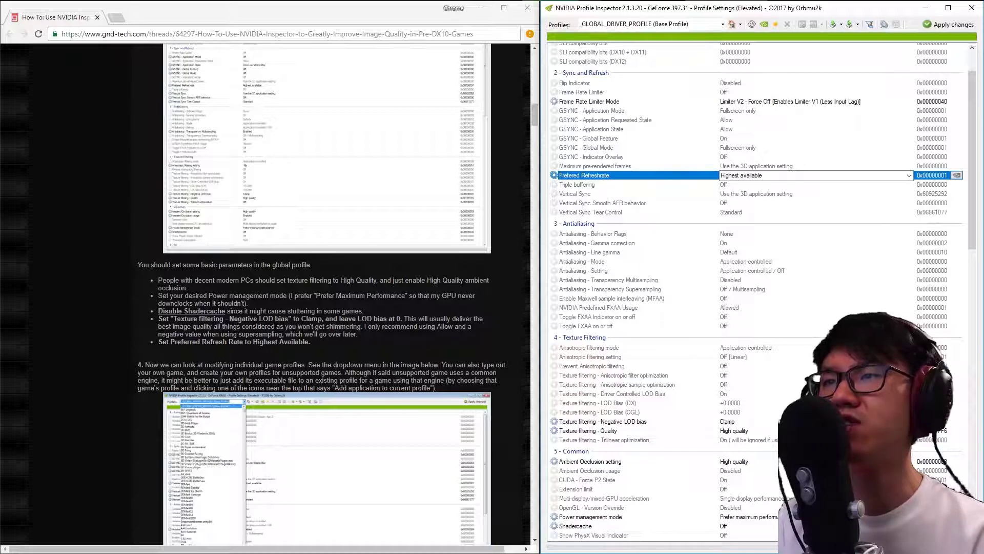
Highlight the guide's texture filtering and ambient occlusion tip, then scroll on through the global-profile tips.
left_click(193, 293)
left_click_drag(159, 280, 372, 287)
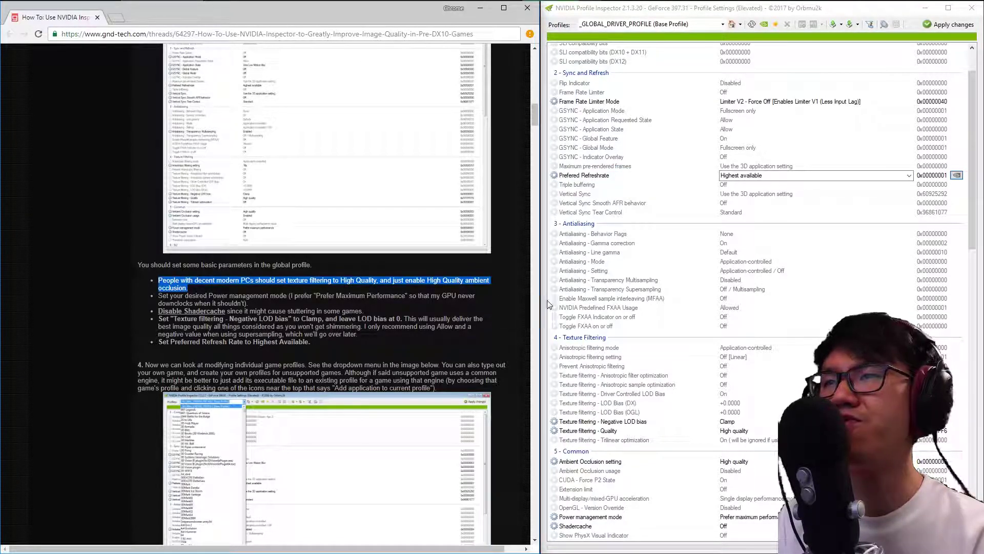
left_click(373, 288)
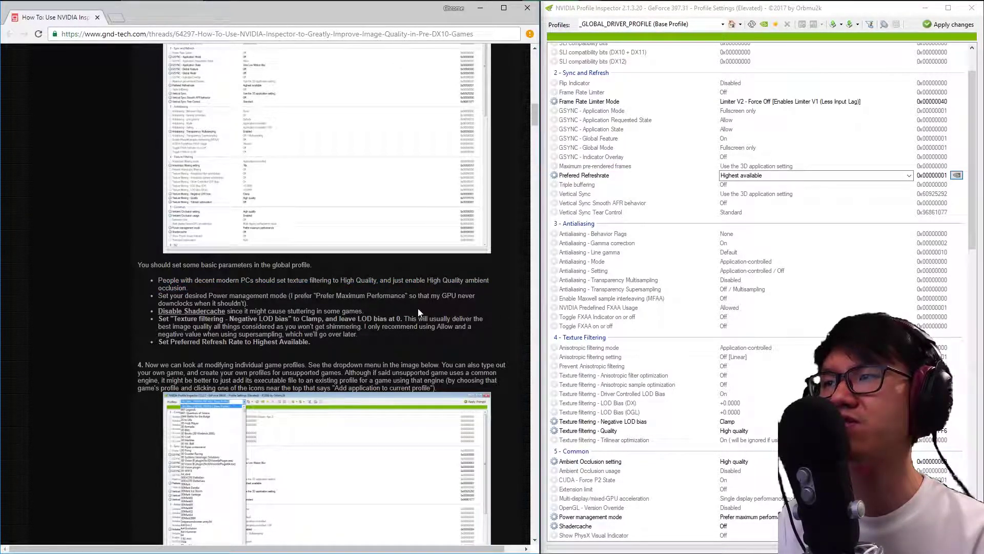
scroll(417, 309, "down", 1)
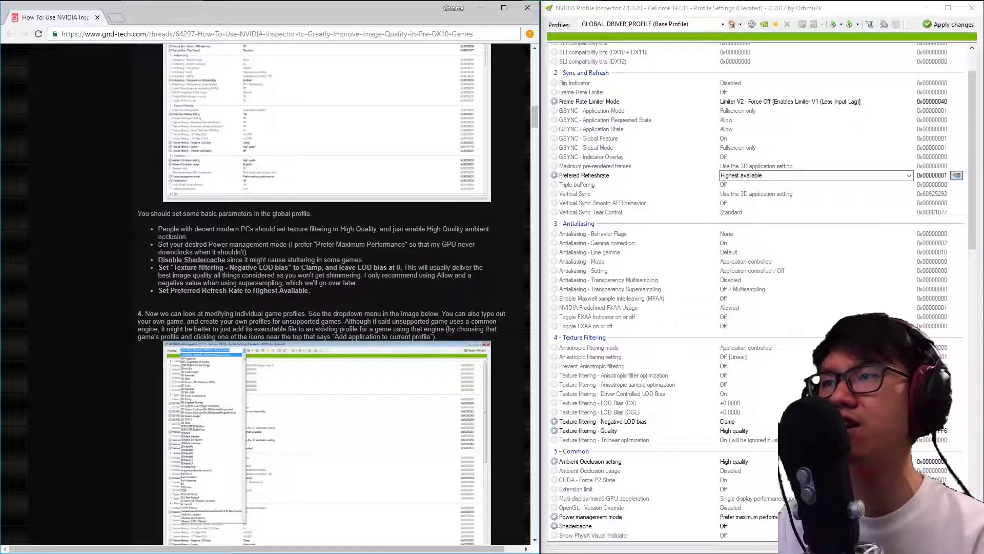
scroll(611, 259, "down", 3)
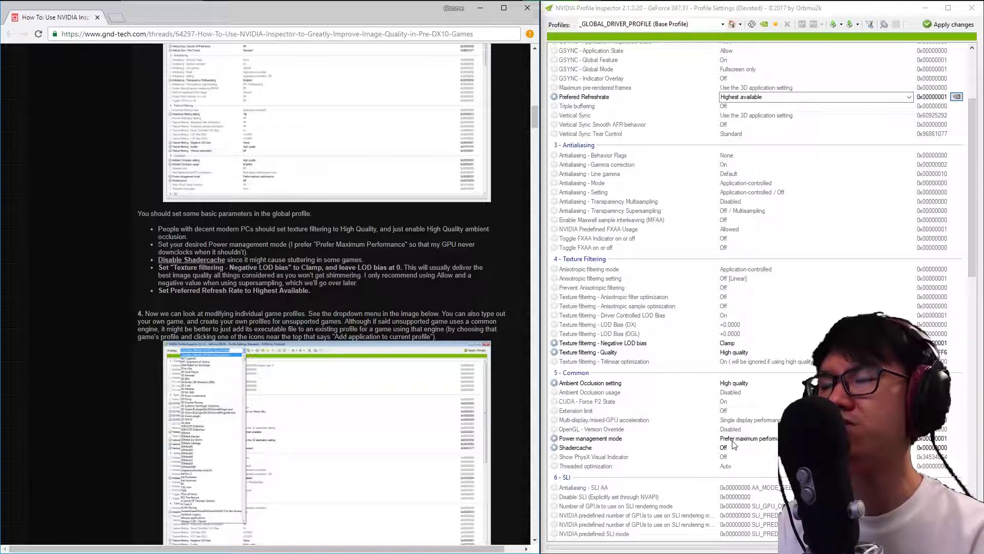
left_click(733, 441)
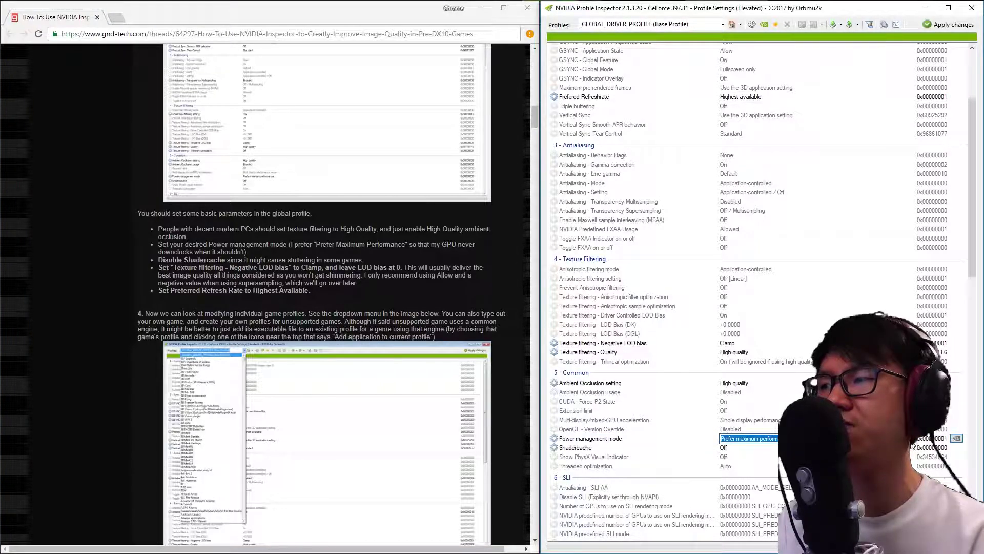
left_click(664, 441)
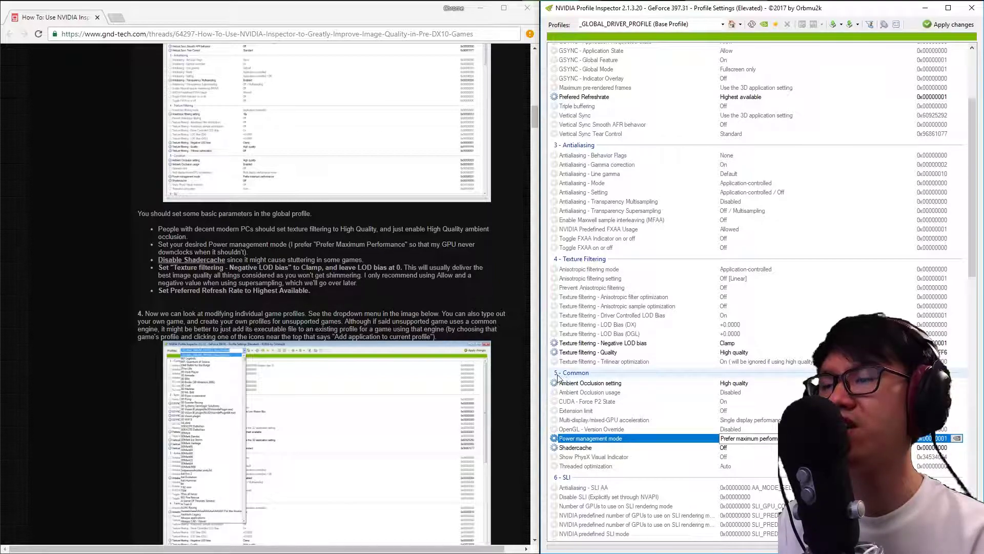
left_click(595, 449)
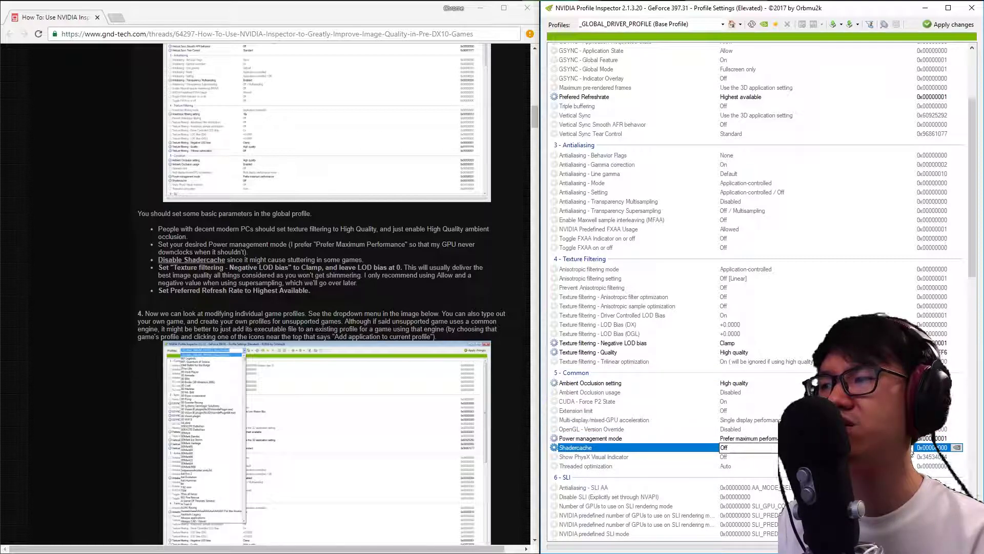
left_click(619, 451)
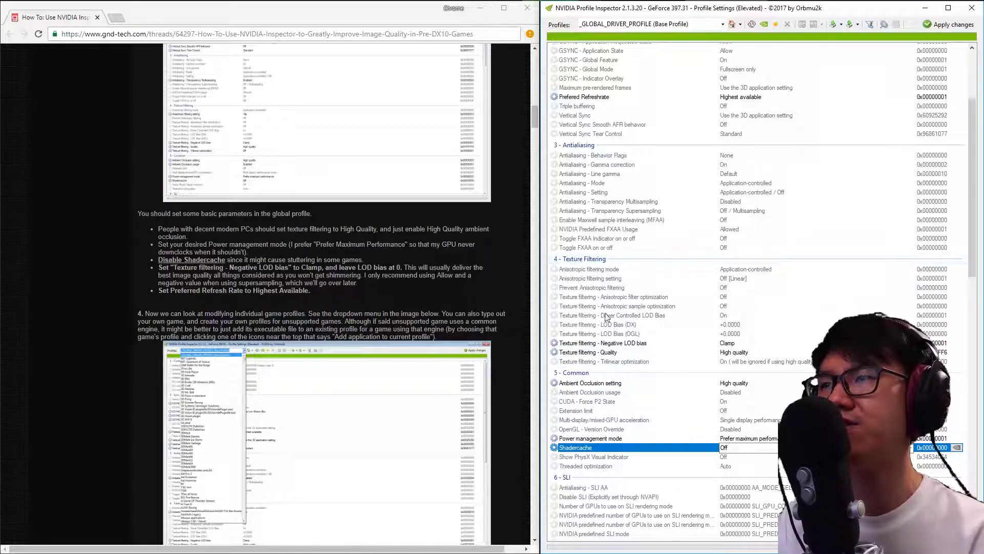
left_click(753, 343)
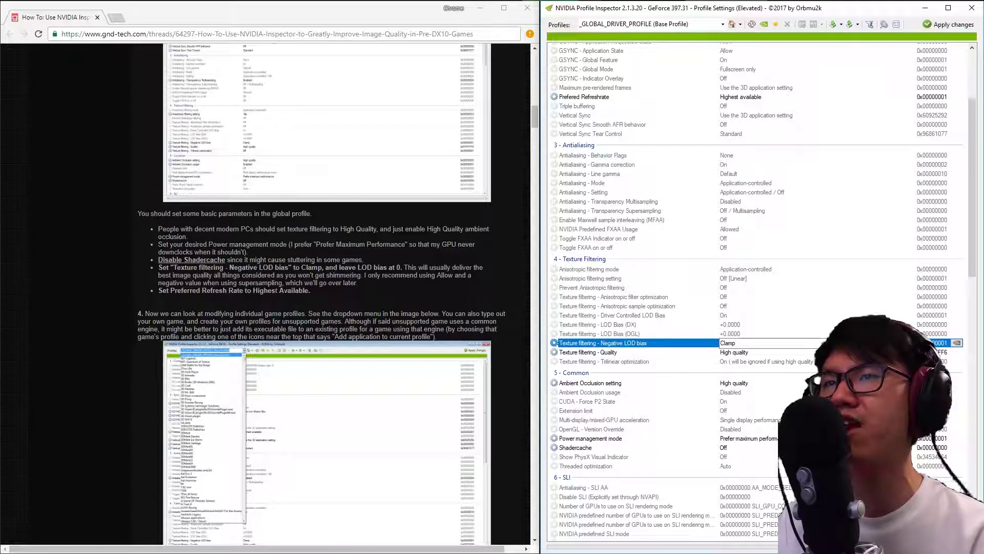
Keep Prefered Refreshrate at Highest available and apply the global profile changes.
scroll(620, 194, "up", 5)
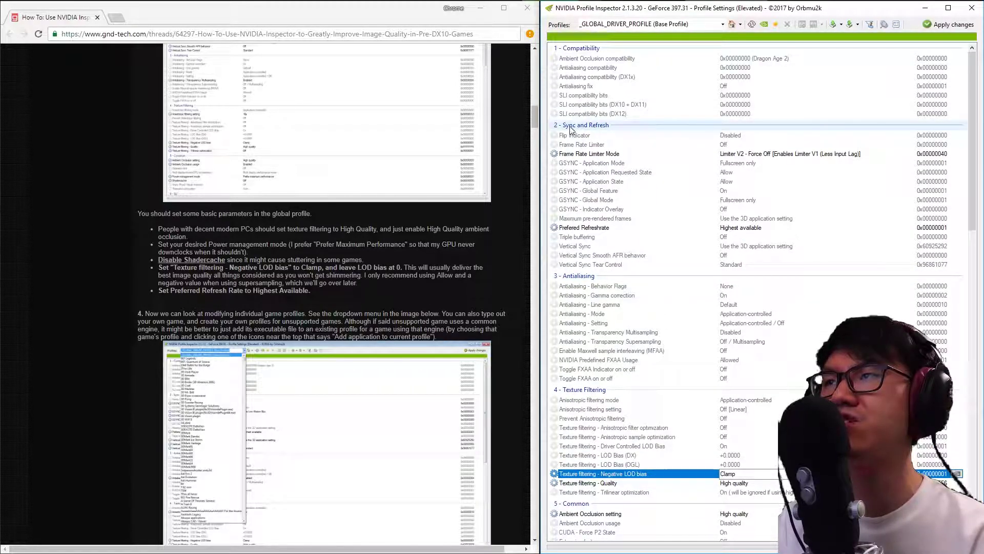
left_click(762, 228)
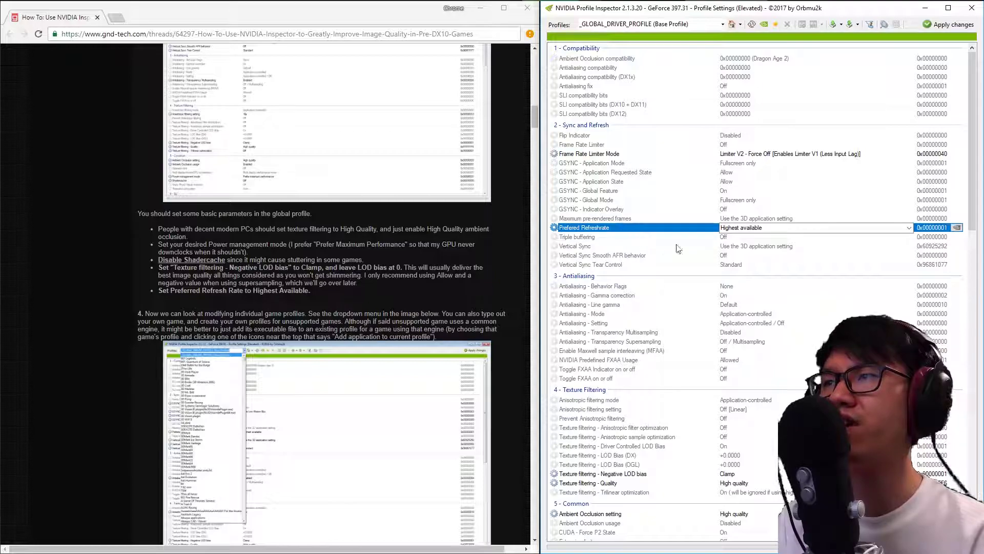
left_click(941, 27)
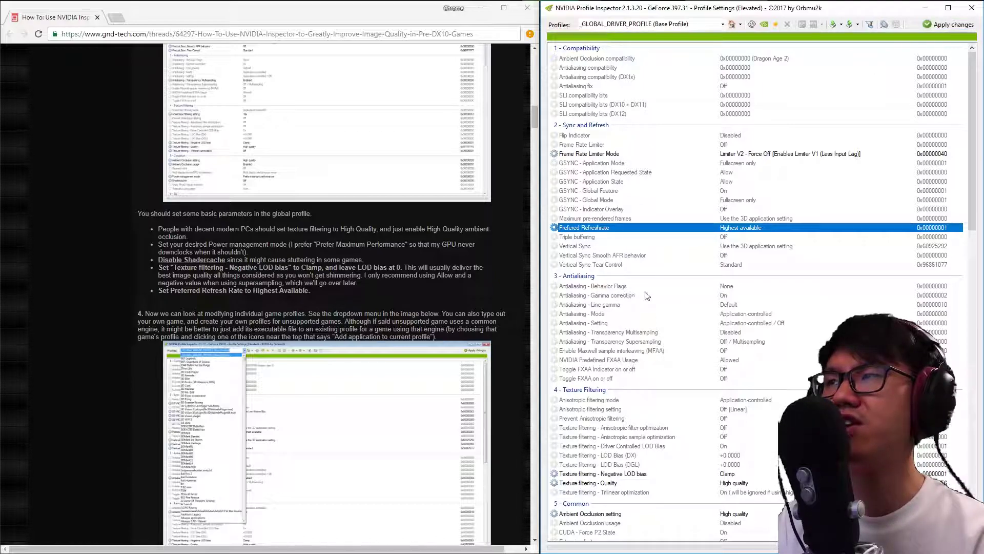
Read the guide's sections 4–5 and SGSSAA/HSAA steps, then return to Procedure.
scroll(647, 296, "down", 4)
left_click(482, 288)
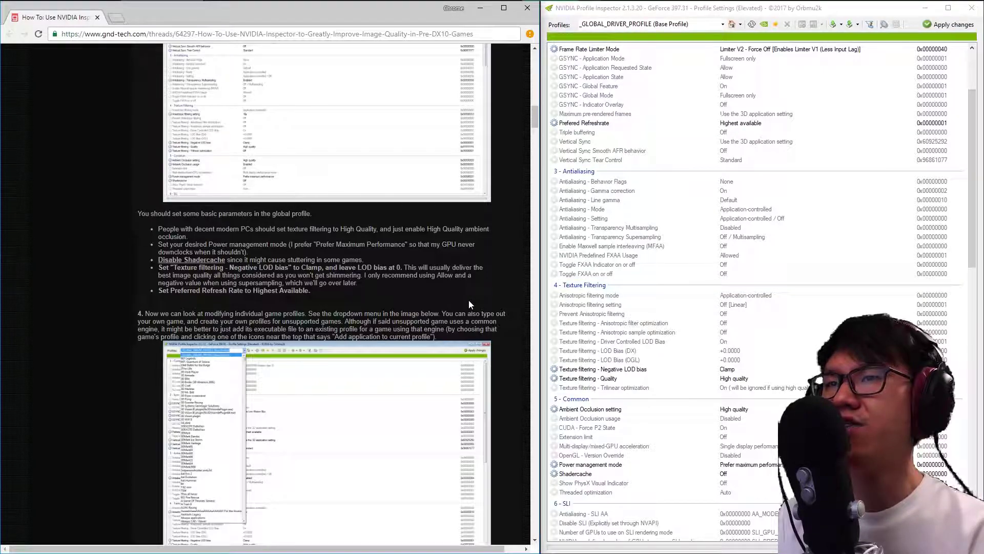
scroll(478, 289, "down", 4)
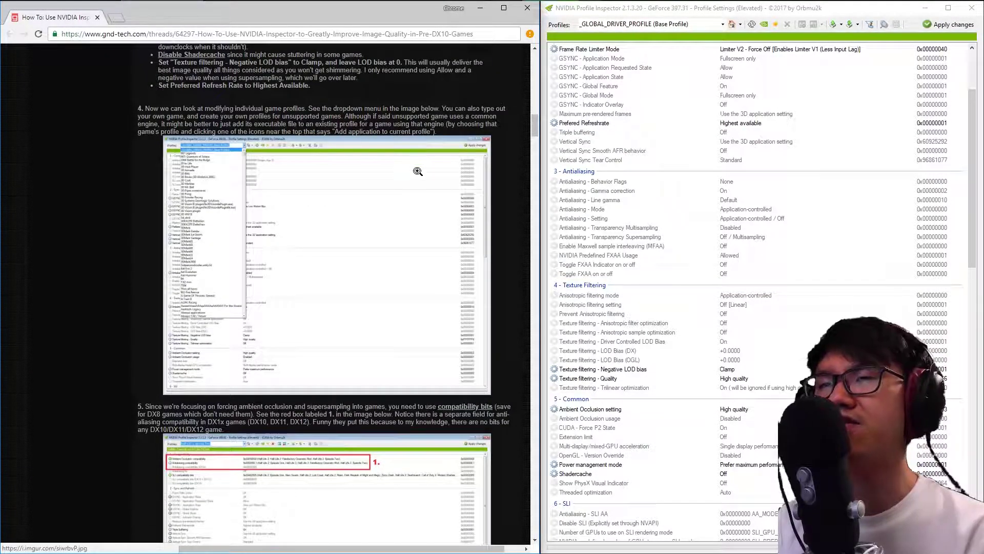
scroll(244, 169, "up", 1)
scroll(130, 221, "down", 3)
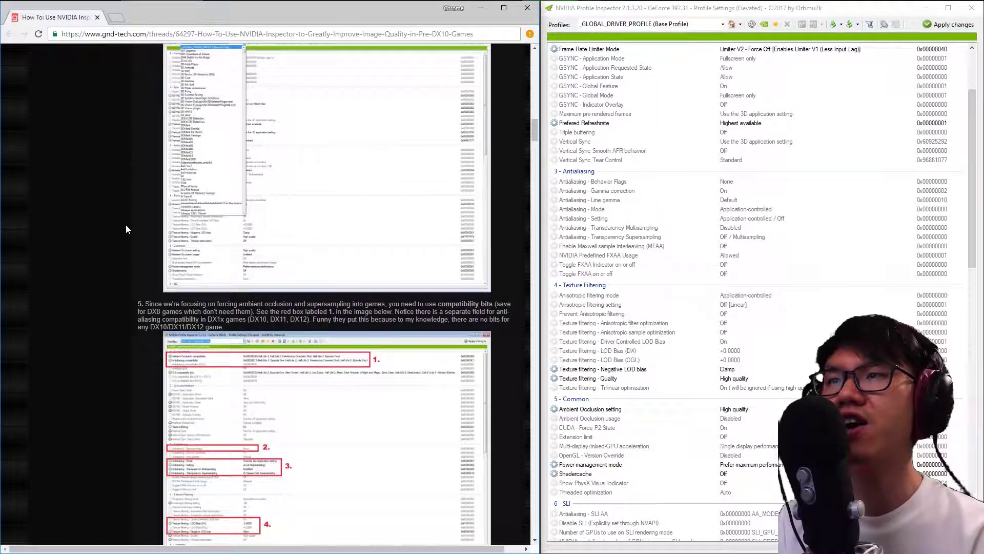
scroll(130, 230, "up", 2)
scroll(125, 292, "down", 7)
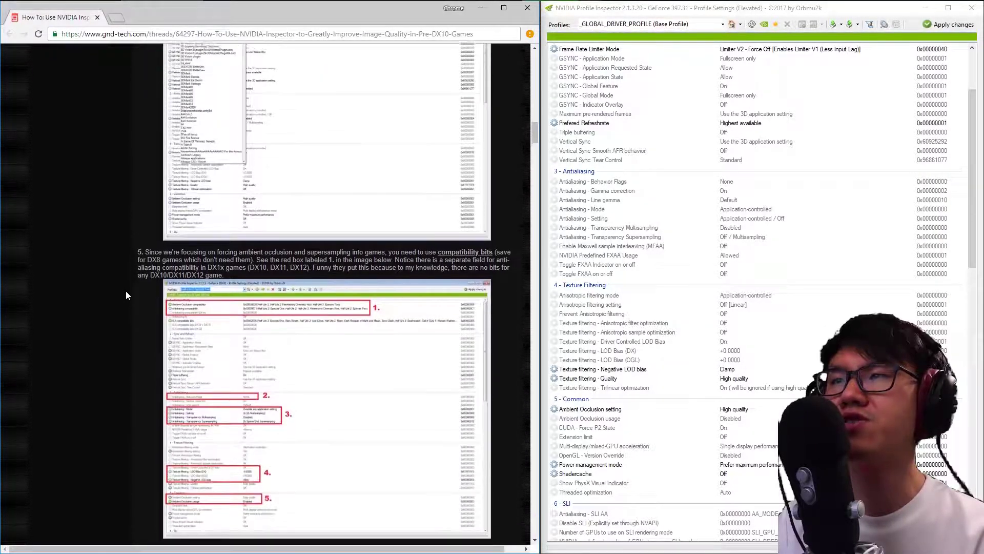
scroll(128, 278, "down", 15)
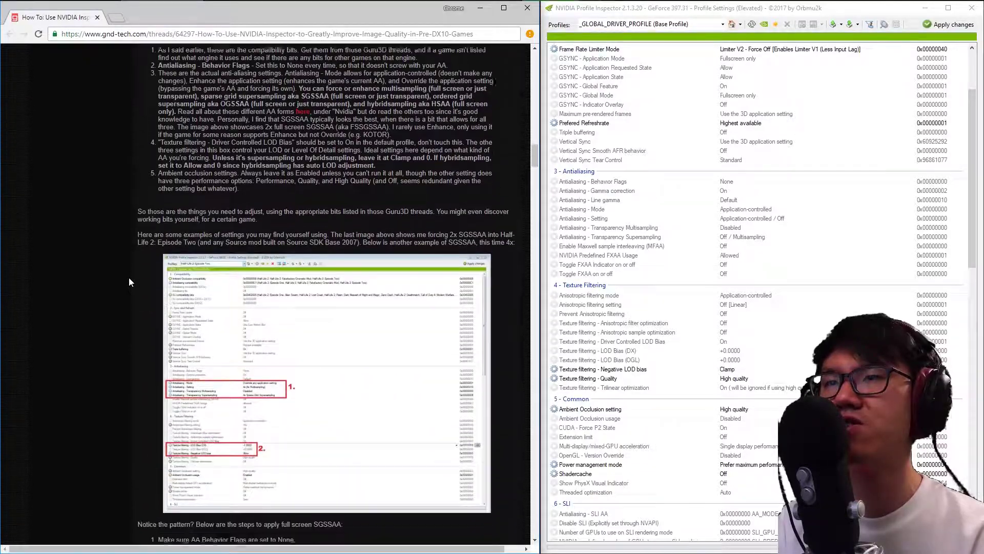
scroll(134, 366, "down", 20)
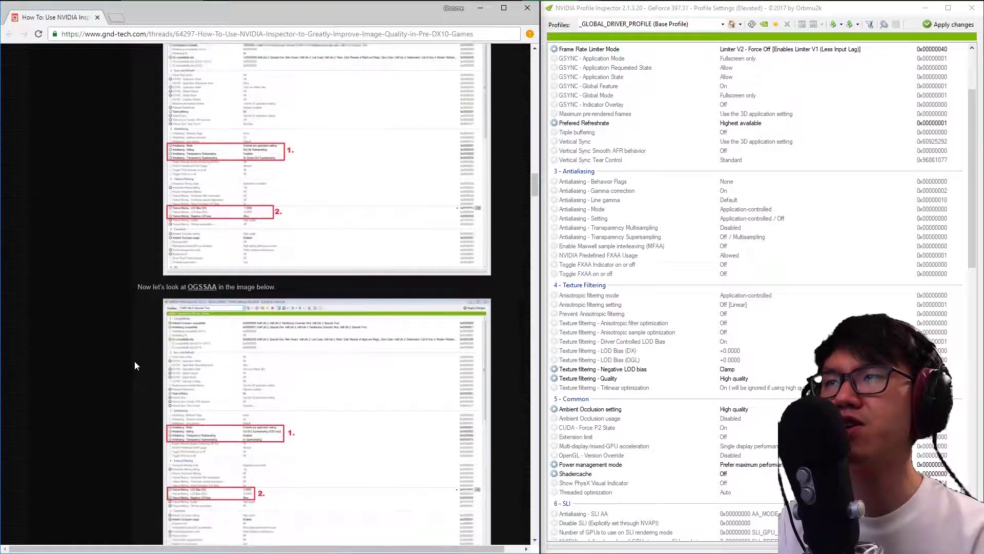
scroll(134, 365, "up", 20)
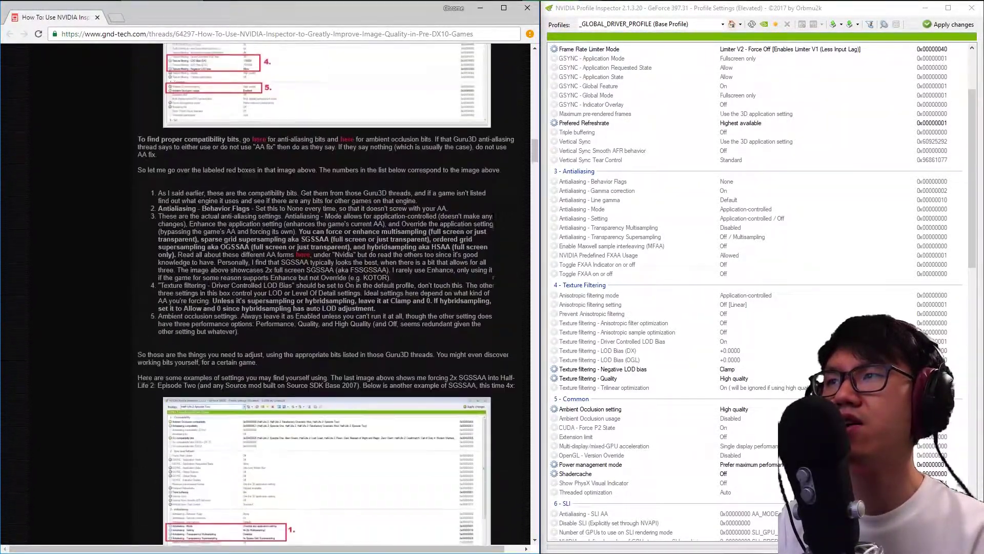
scroll(390, 288, "up", 10)
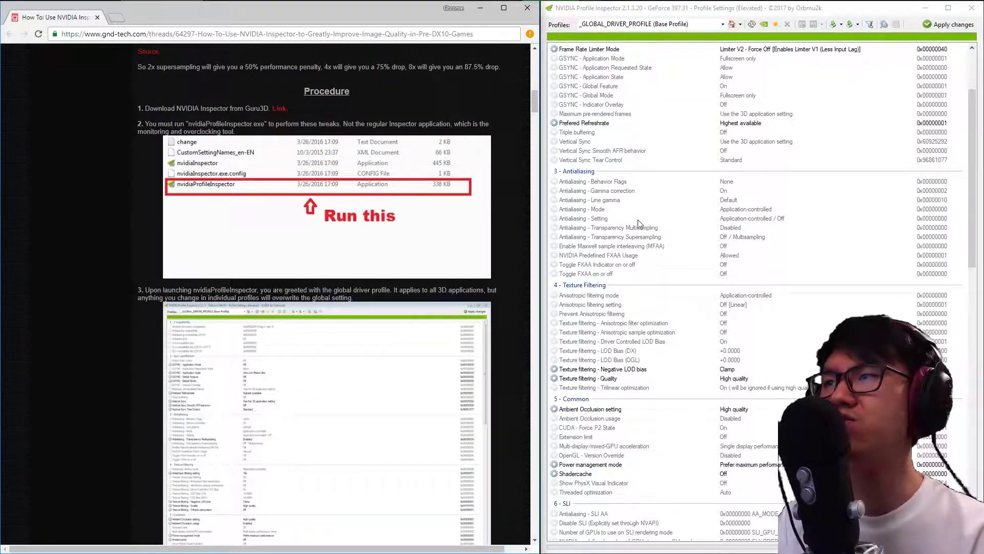
left_click(598, 209)
left_click(774, 209)
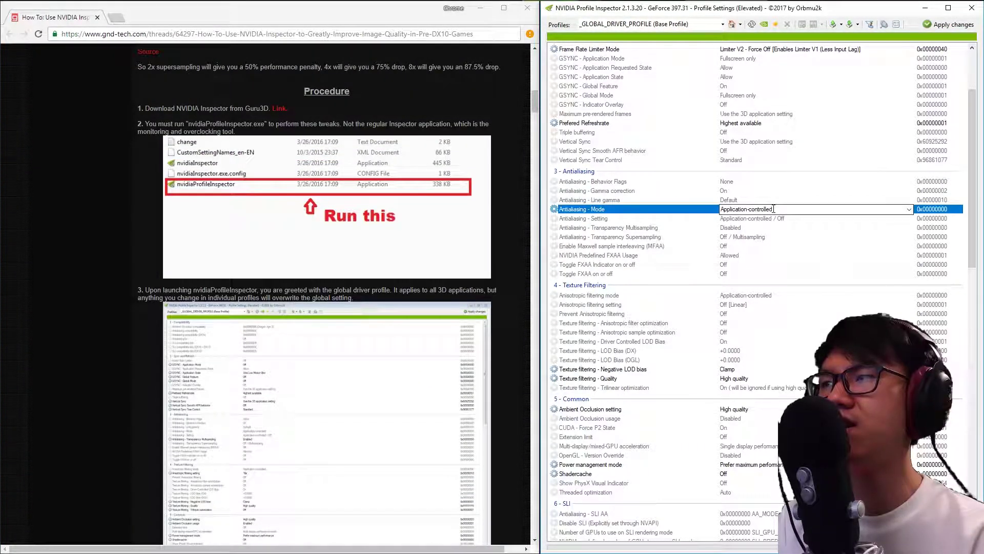
left_click(908, 210)
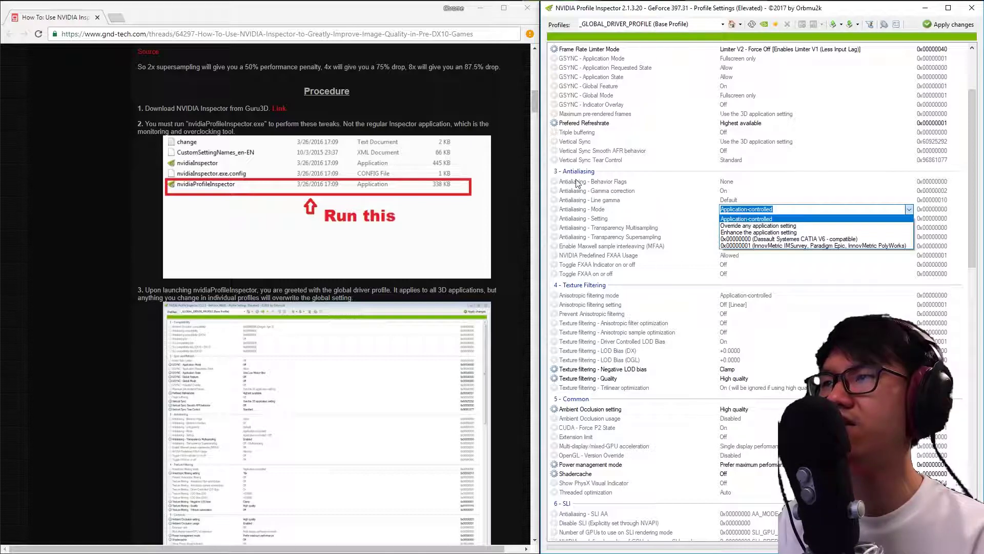
left_click(761, 227)
left_click(914, 218)
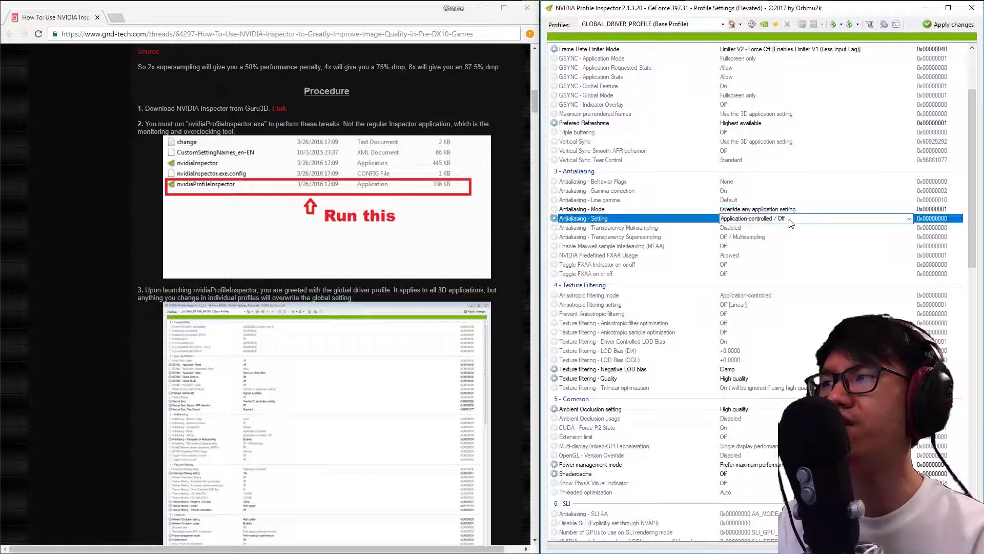
left_click(913, 219)
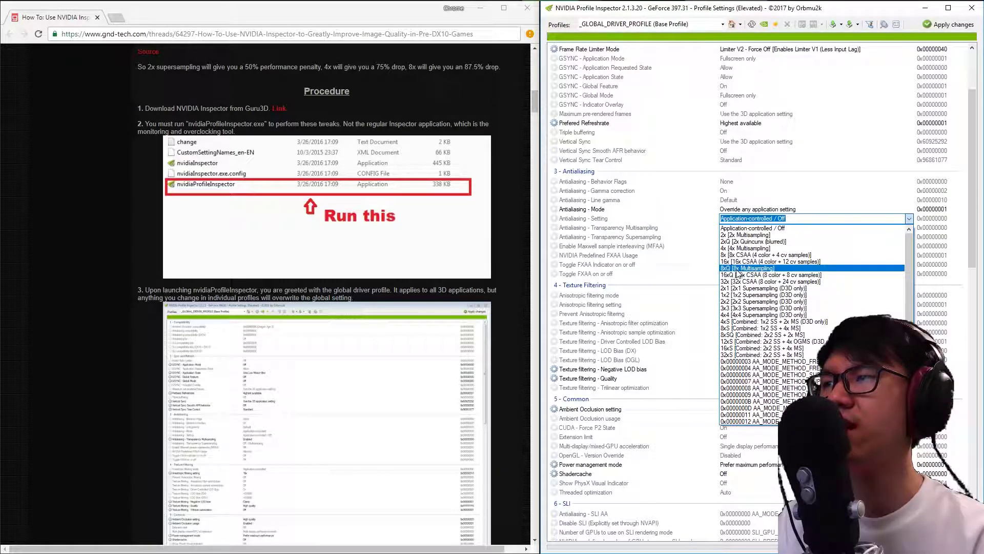
left_click(909, 219)
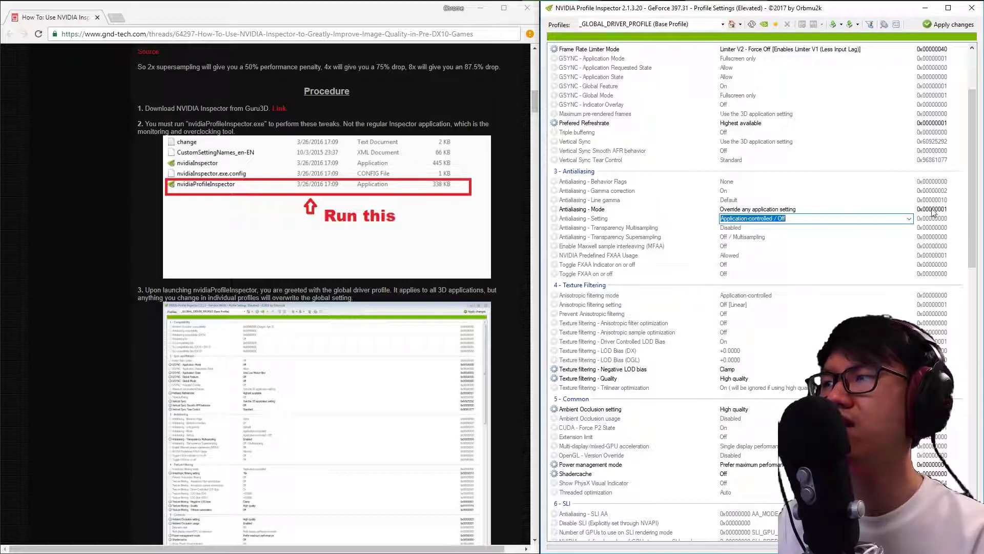
left_click(910, 209)
left_click(910, 210)
left_click(741, 215)
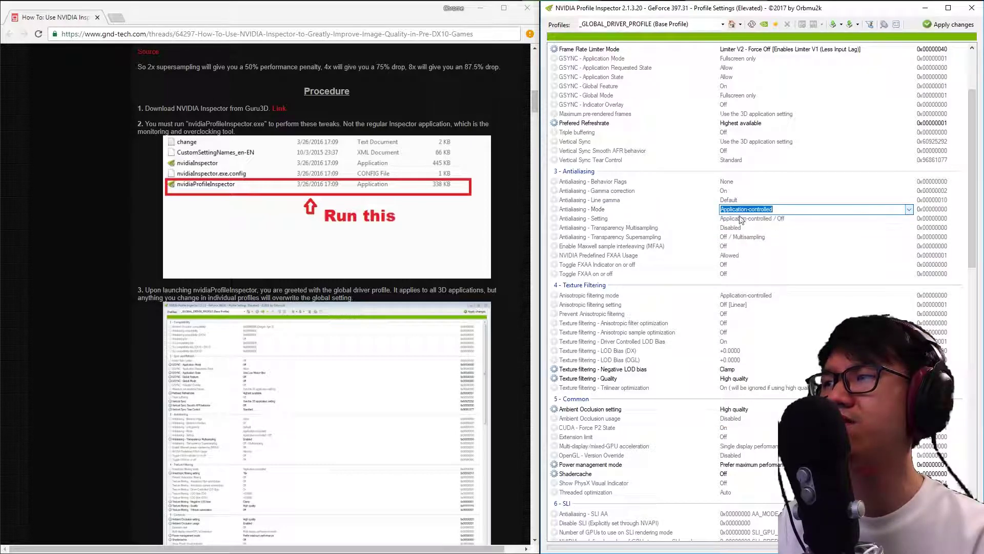
left_click(672, 213)
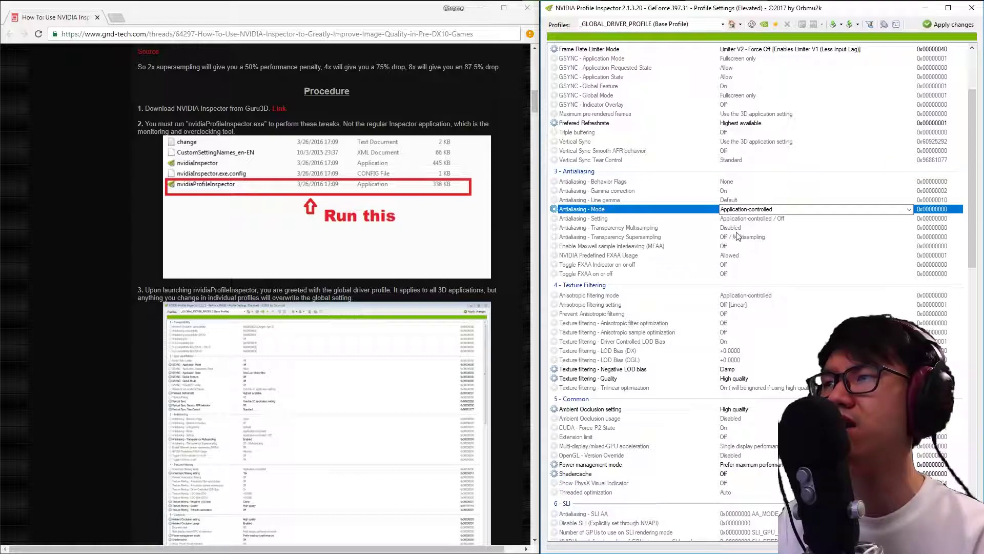
Set Anisotropic filtering mode to User-defined / Off and the filtering setting to Off [Point].
scroll(666, 343, "down", 2)
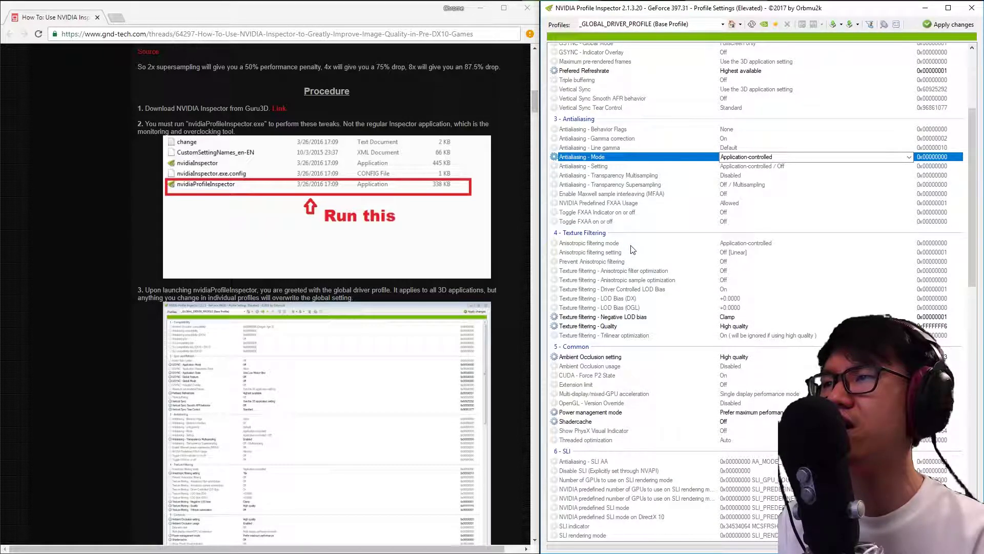
left_click(632, 245)
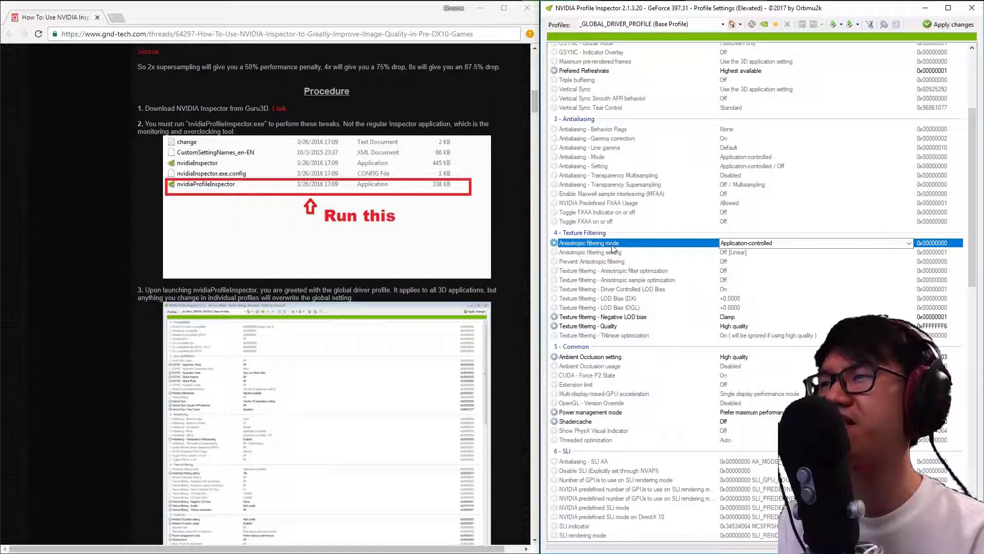
left_click(909, 243)
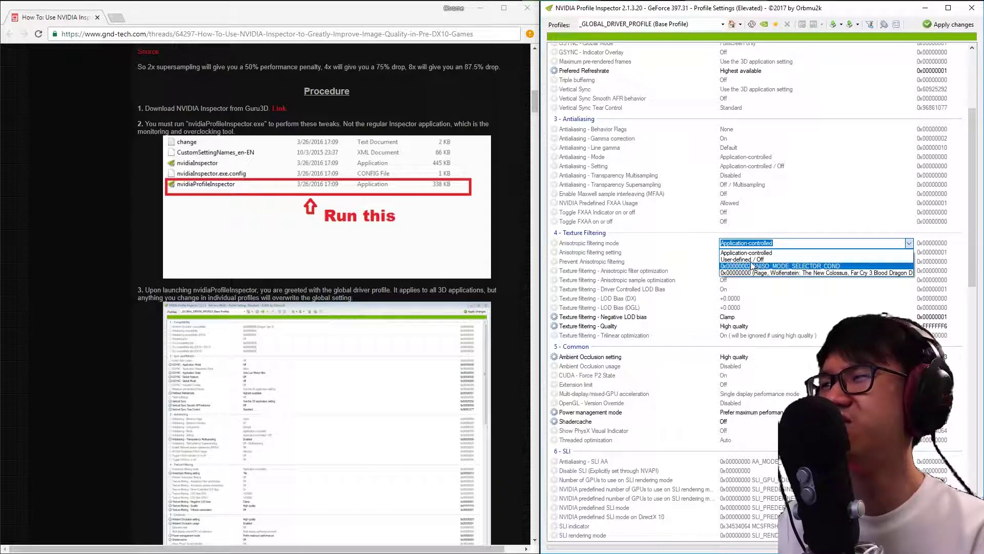
left_click(908, 259)
left_click(911, 252)
left_click(910, 252)
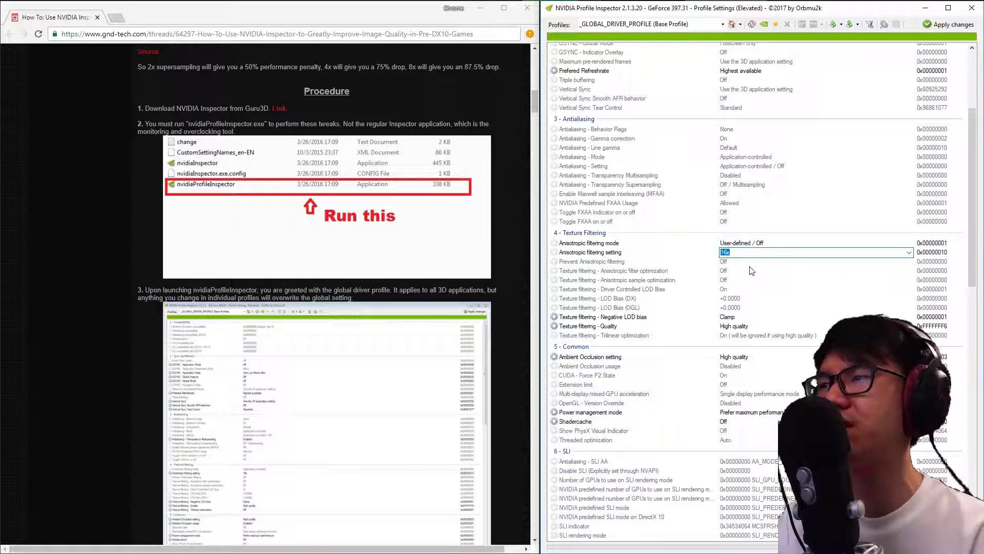
left_click(909, 252)
left_click(813, 266)
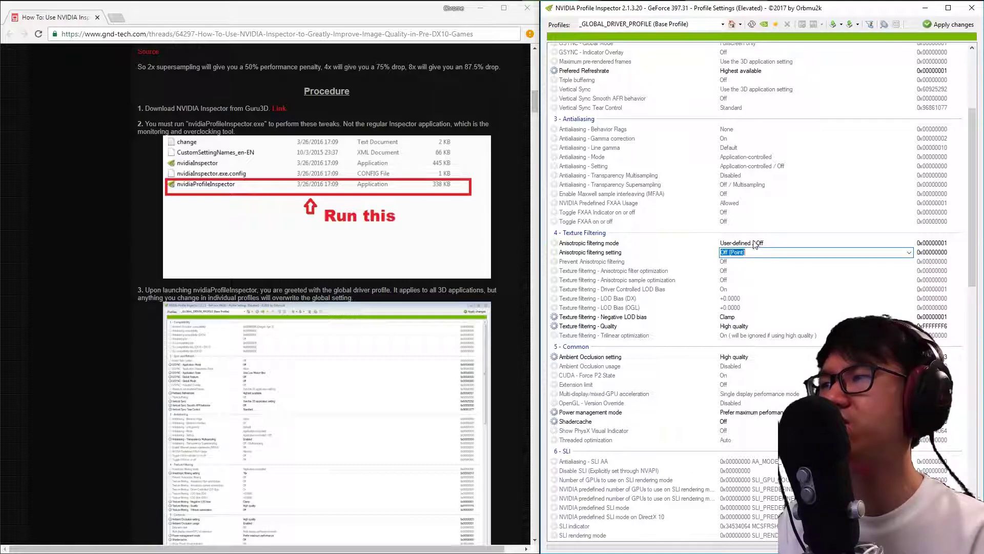
Return Anisotropic filtering mode to Application-controlled.
left_click(909, 243)
left_click(910, 243)
left_click(815, 259)
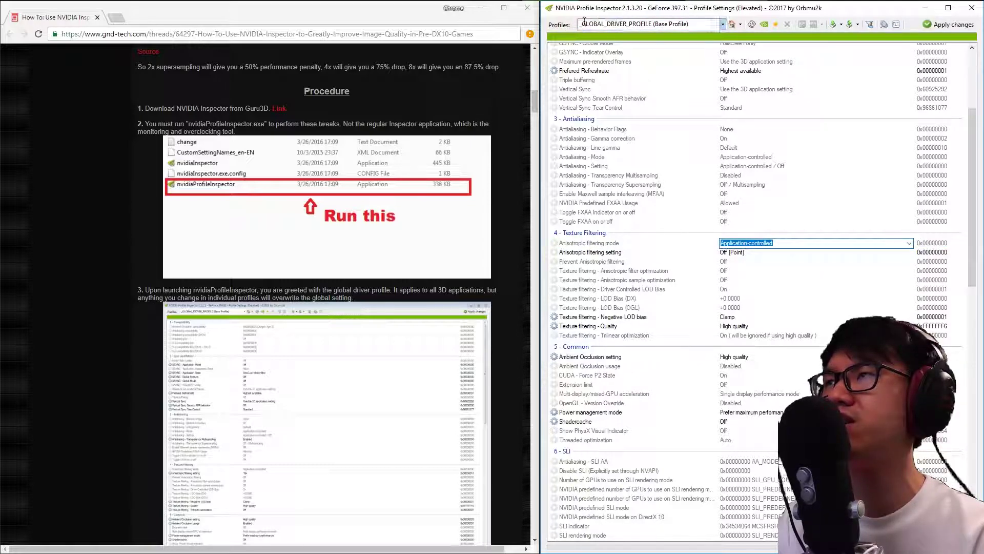
left_click(676, 245)
left_click(678, 252)
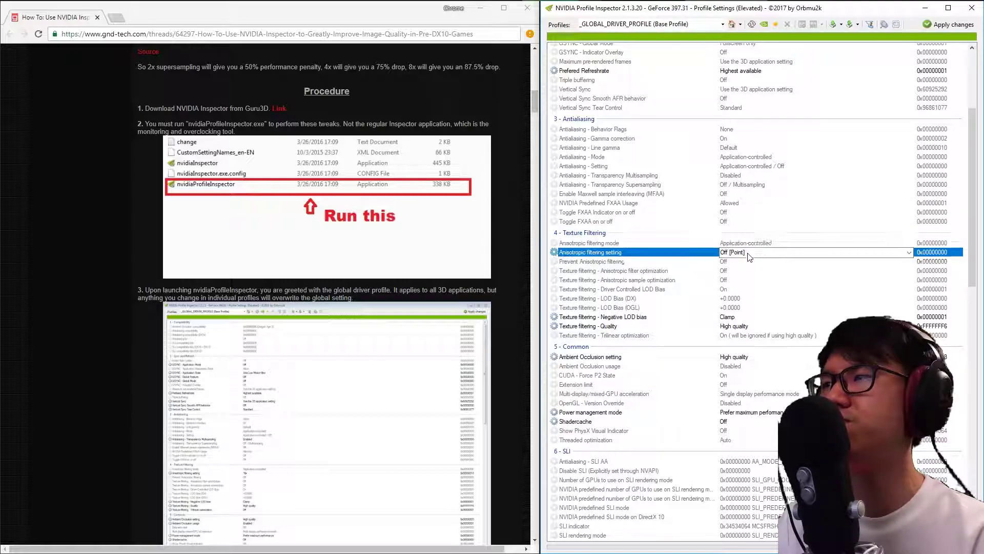
left_click(632, 245)
Apply the global profile changes with anisotropic filtering at Off [Point].
scroll(656, 264, "up", 4)
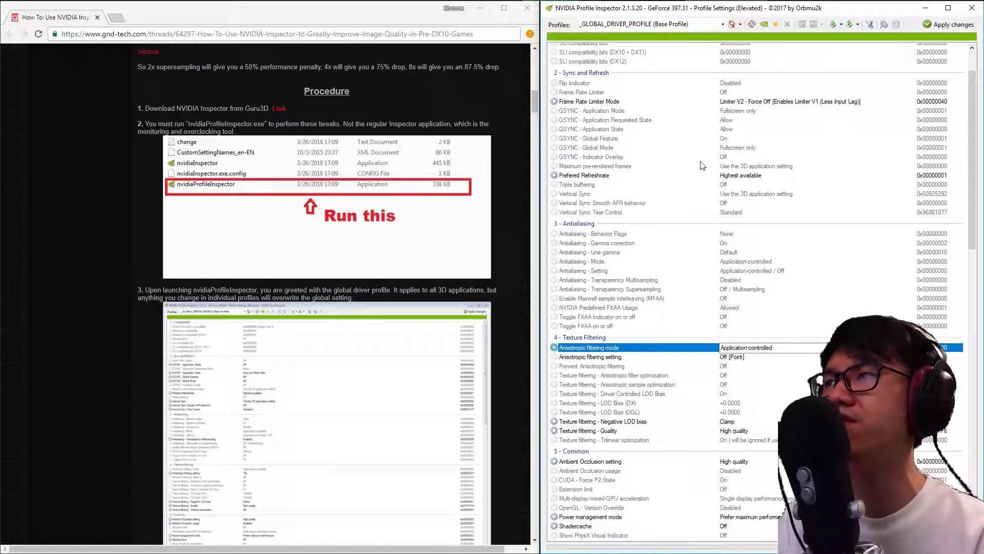
scroll(665, 273, "up", 1)
scroll(666, 272, "up", 1)
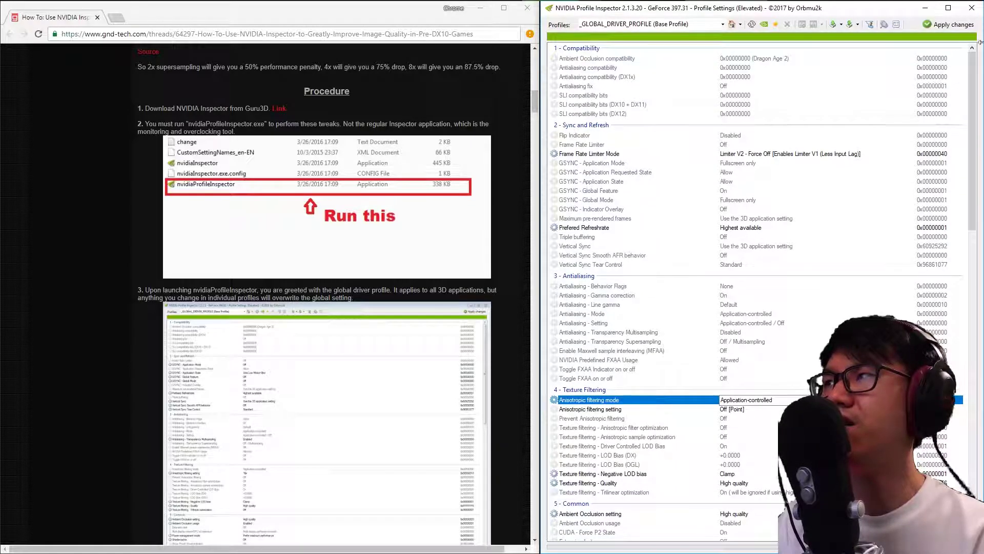
left_click(946, 25)
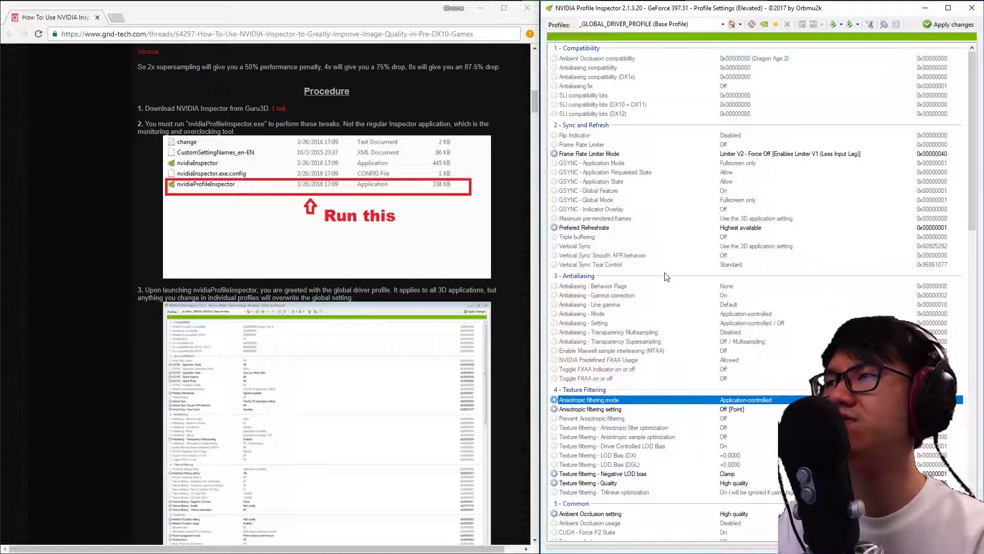